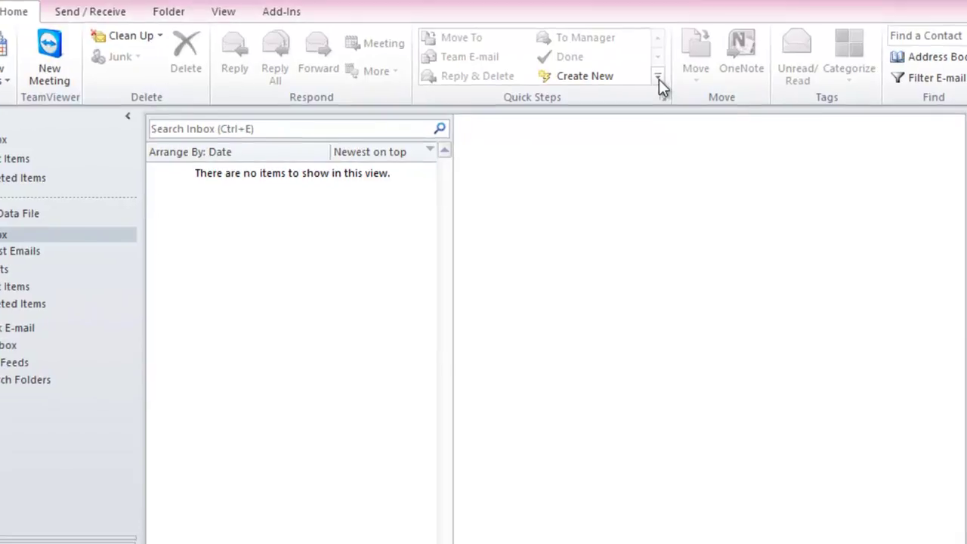
Open Manage Quick Steps from the Quick Steps gallery's More arrow.
{"action": "left_click", "coordinate": [663, 77]}
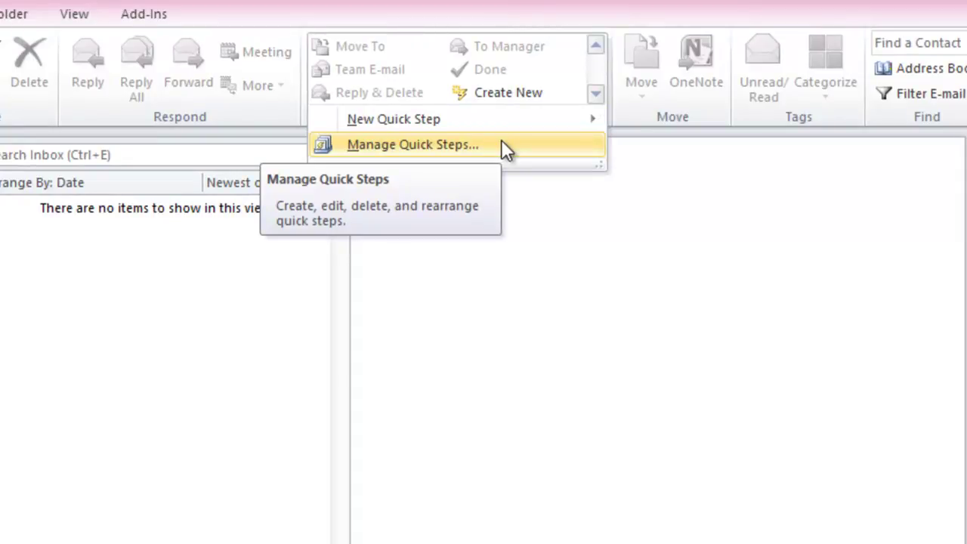
{"action": "left_click", "coordinate": [501, 139]}
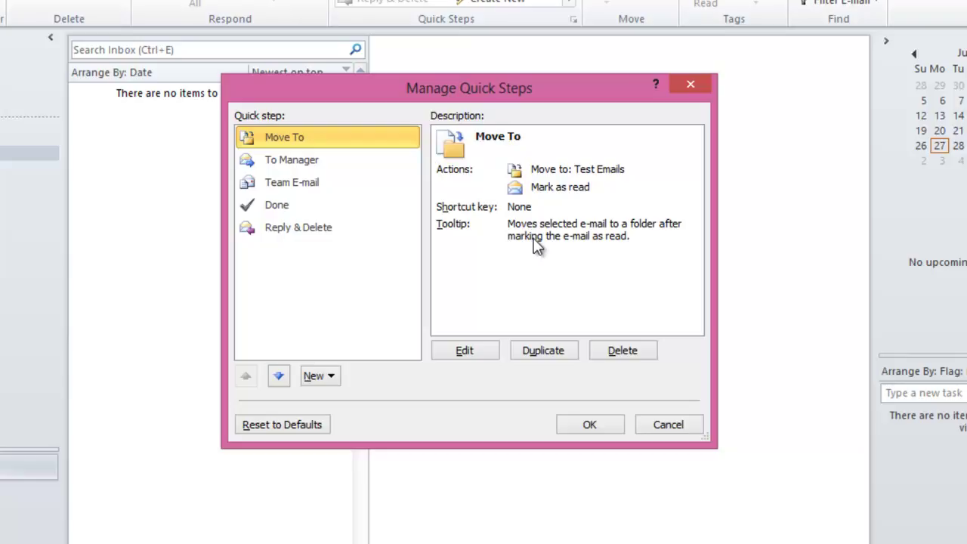
Edit Move To to target Test Emails with shortcut CTRL+SHIFT+1, and save.
{"action": "left_click", "coordinate": [476, 348]}
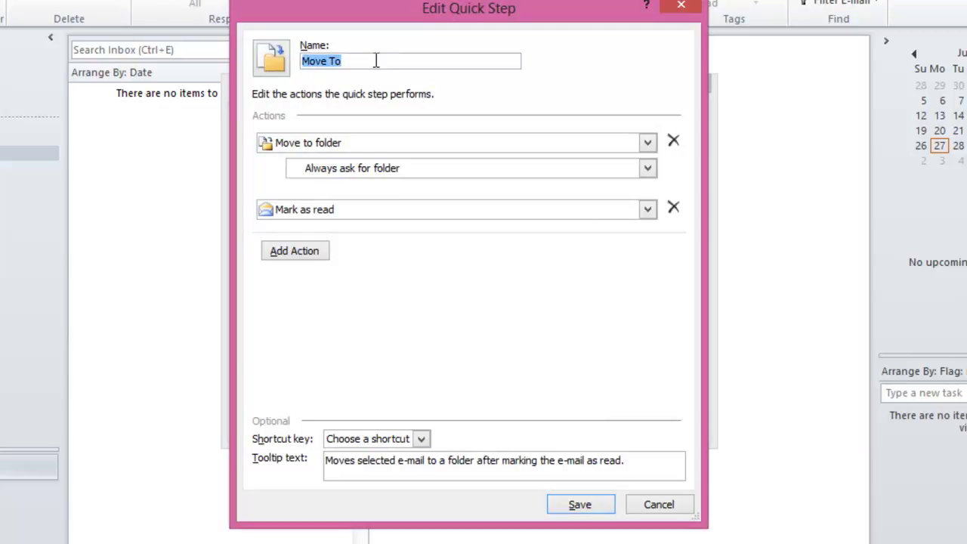
{"action": "left_click", "coordinate": [277, 64]}
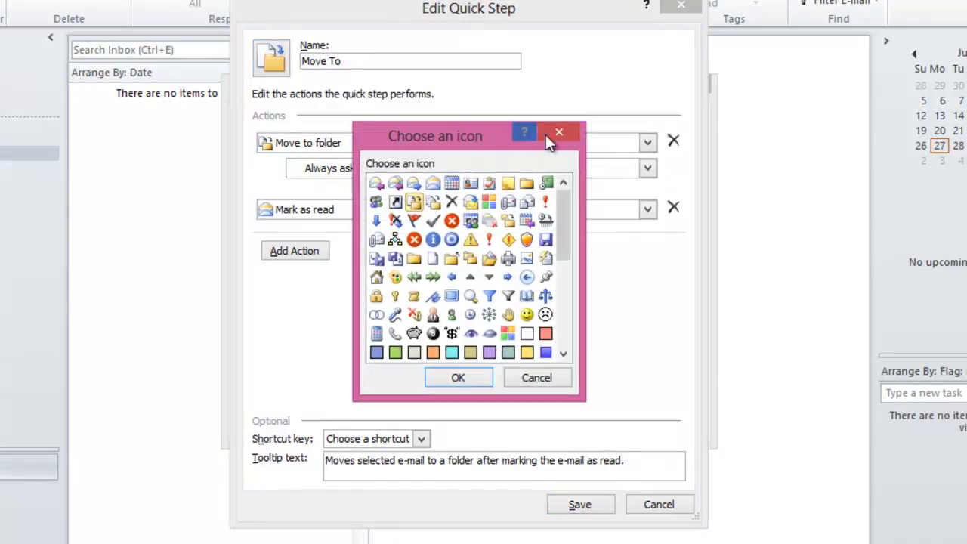
{"action": "left_click", "coordinate": [560, 135]}
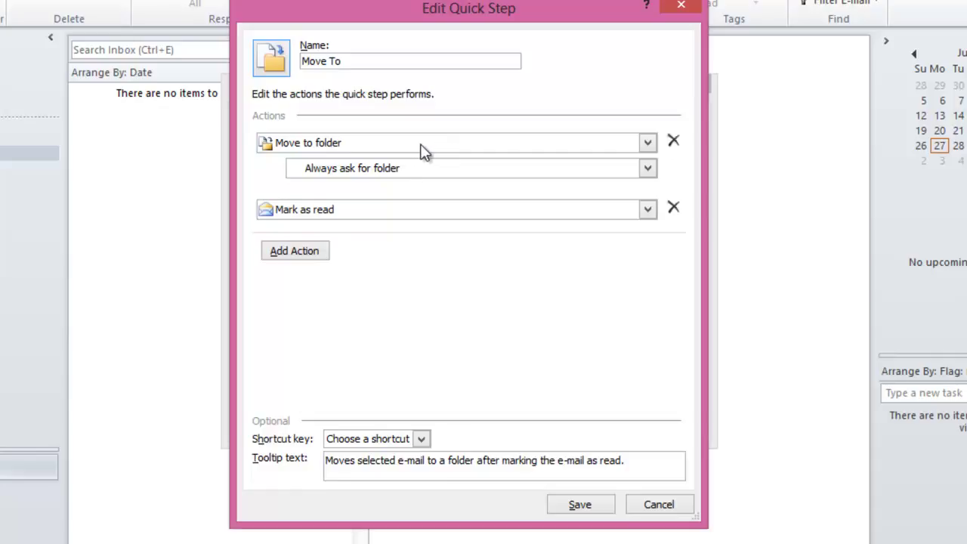
{"action": "left_click", "coordinate": [465, 170]}
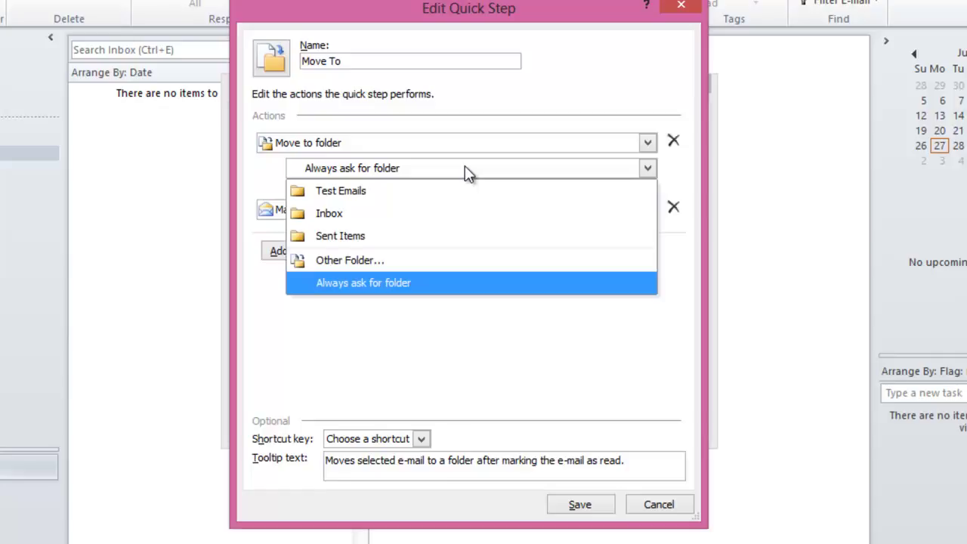
{"action": "left_click", "coordinate": [374, 192]}
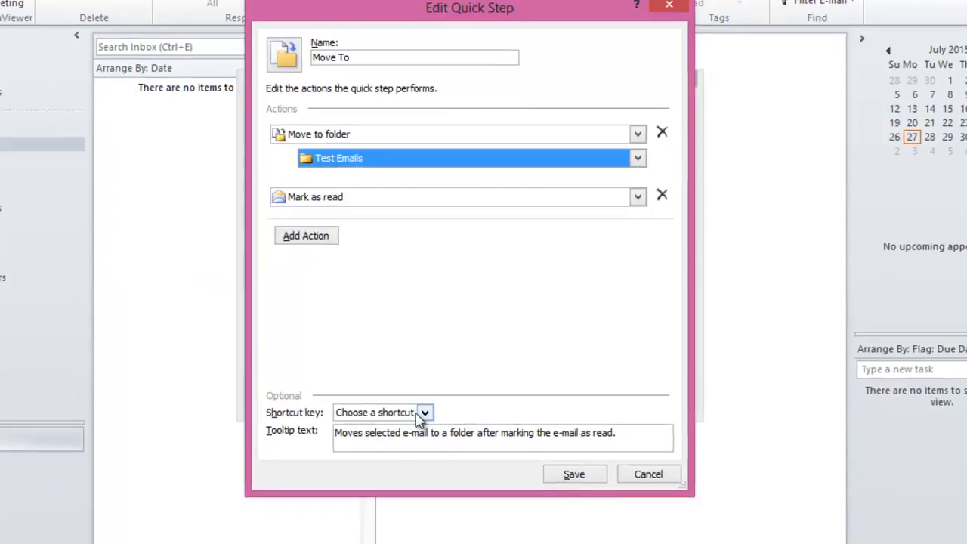
{"action": "left_click", "coordinate": [424, 414]}
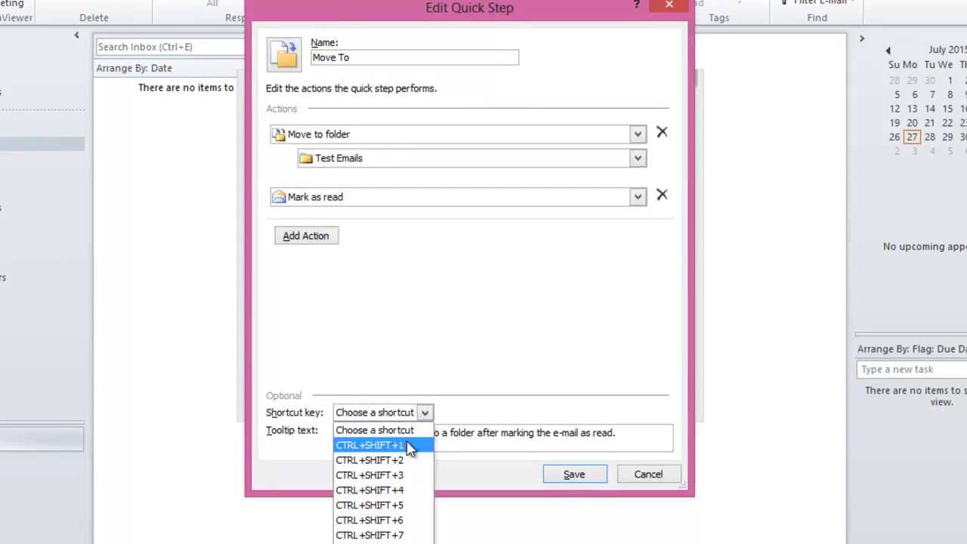
{"action": "left_click", "coordinate": [407, 444]}
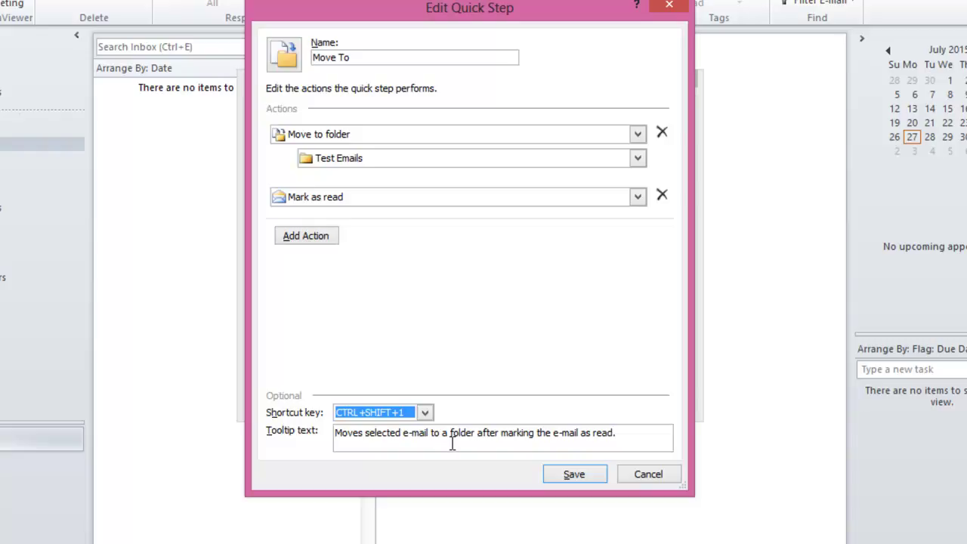
{"action": "left_click", "coordinate": [568, 474]}
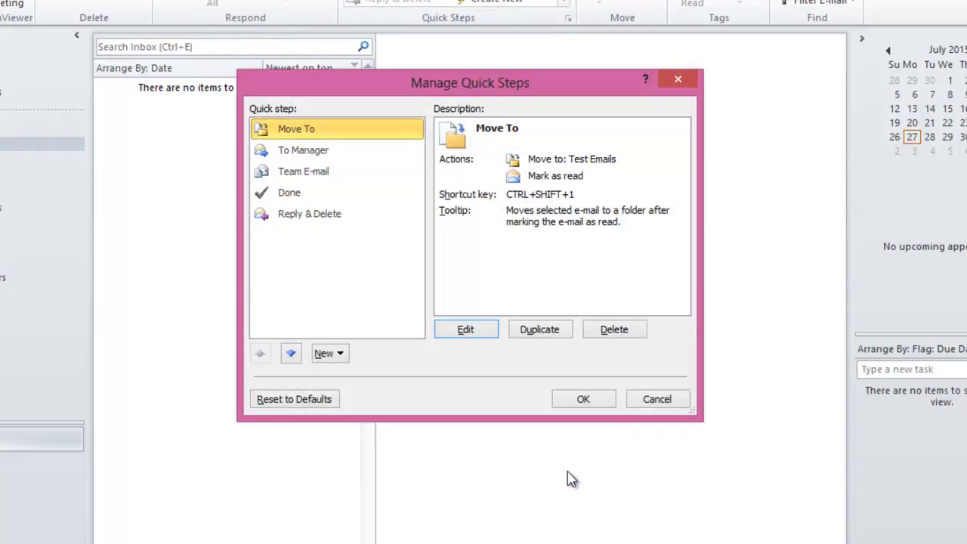
Select the To Manager quick step and open it in Edit Quick Step.
{"action": "left_click", "coordinate": [334, 152]}
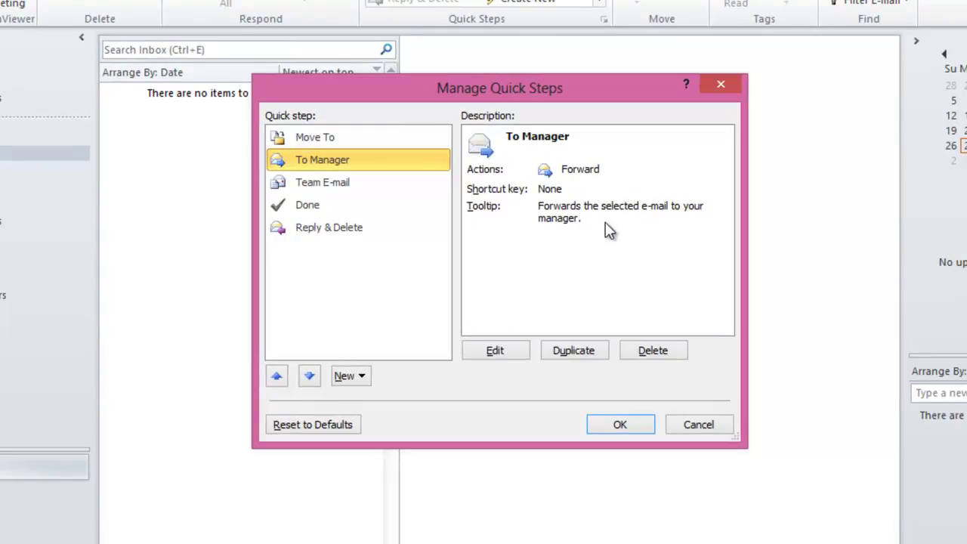
{"action": "left_click", "coordinate": [517, 352]}
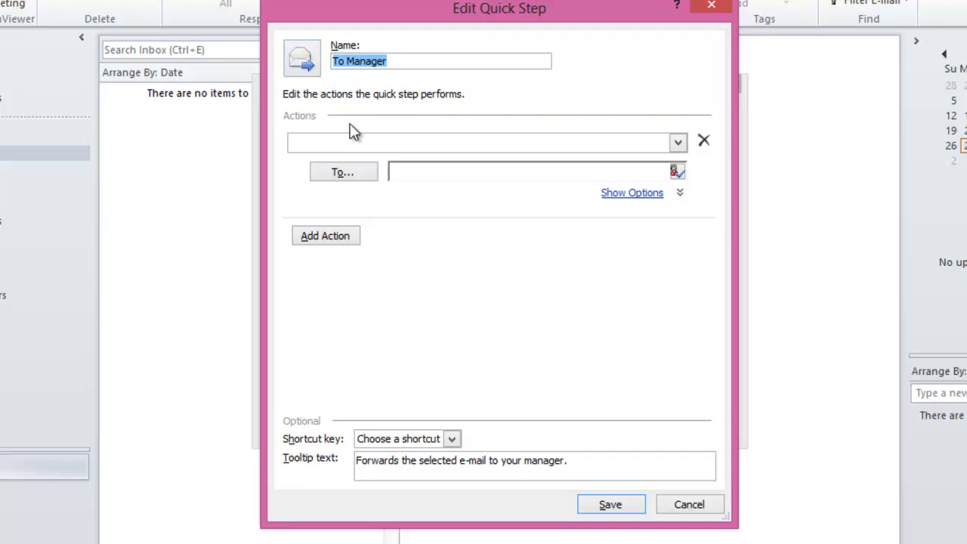
Reveal the To Manager step's extra forwarding options, including the subject line.
{"action": "left_click", "coordinate": [444, 174]}
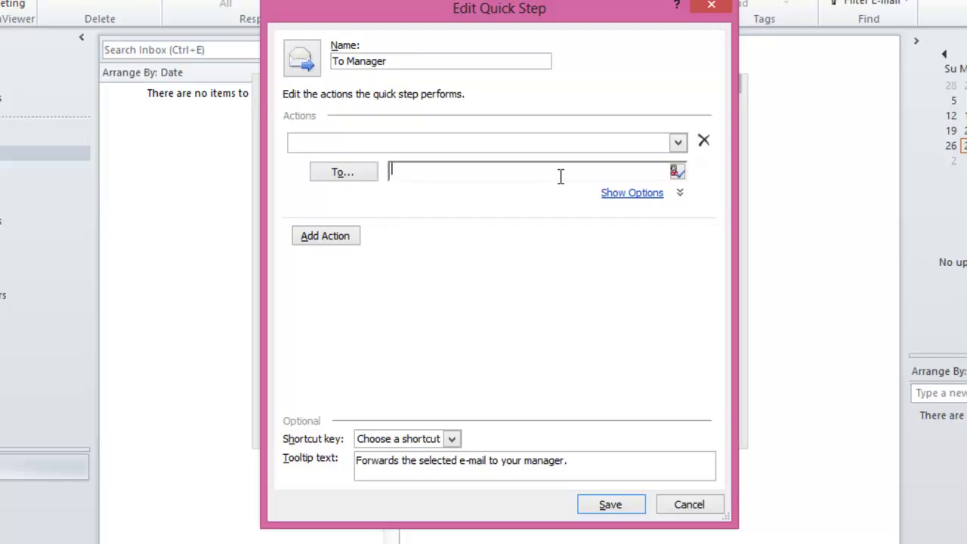
{"action": "left_click", "coordinate": [626, 198]}
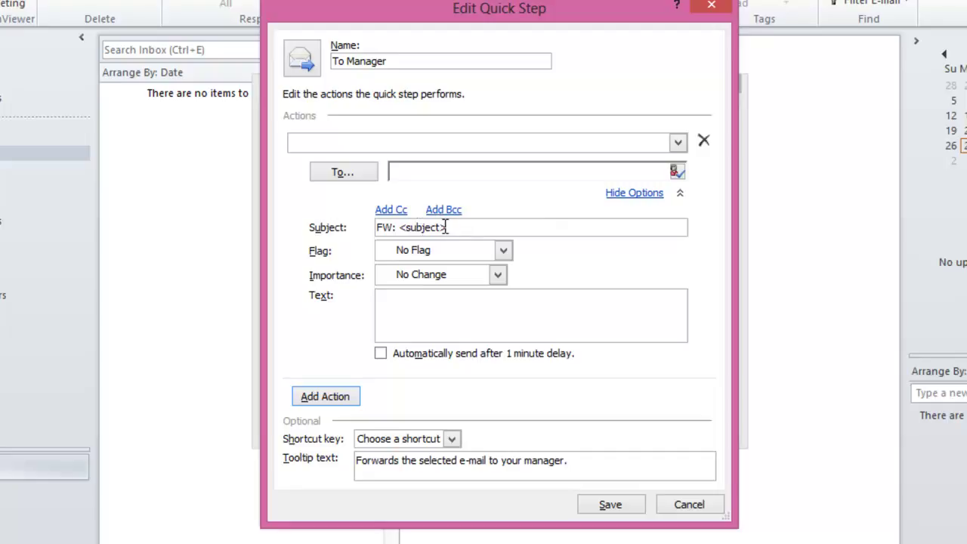
{"action": "left_click", "coordinate": [477, 226]}
Keep No Flag and No Change importance, then cancel the To Manager edit.
{"action": "left_click", "coordinate": [511, 252]}
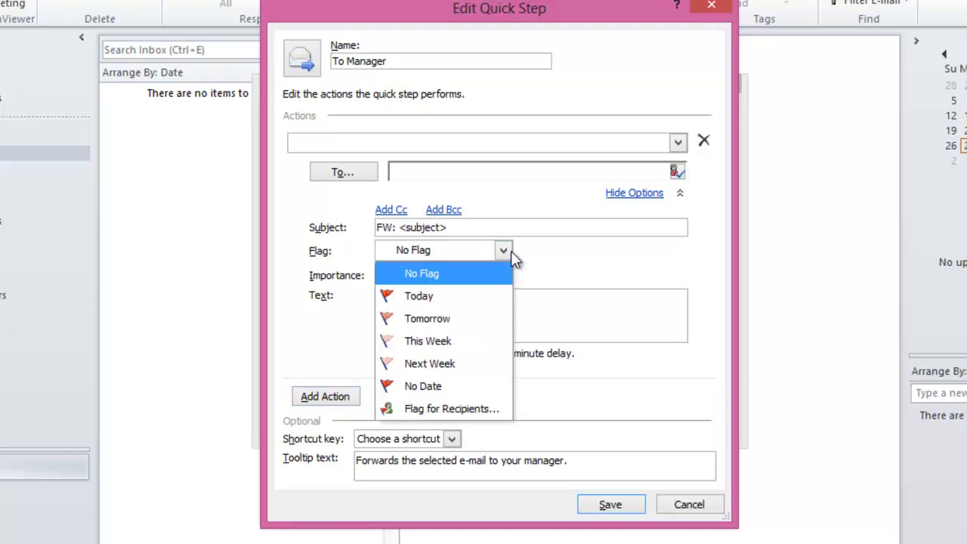
{"action": "left_click", "coordinate": [503, 252]}
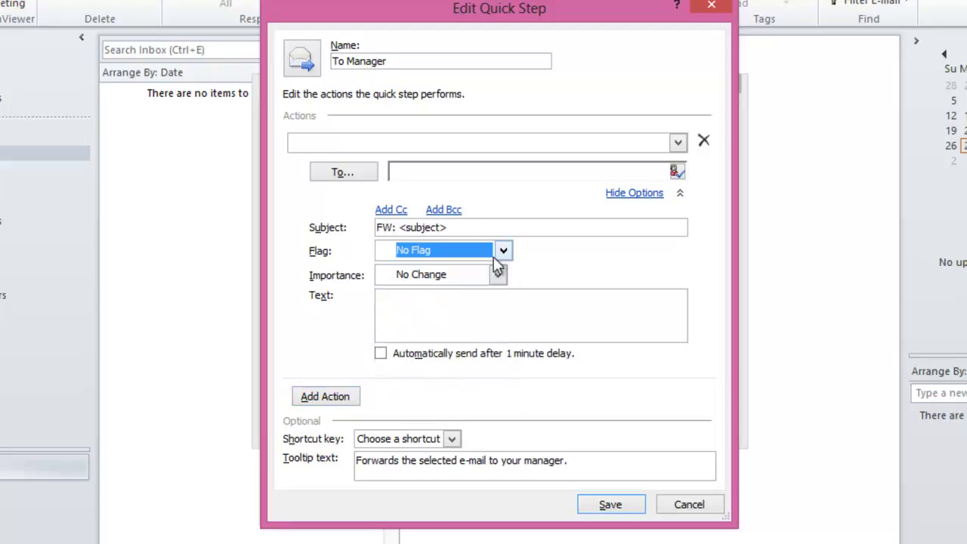
{"action": "left_click", "coordinate": [499, 277]}
{"action": "left_click", "coordinate": [499, 278]}
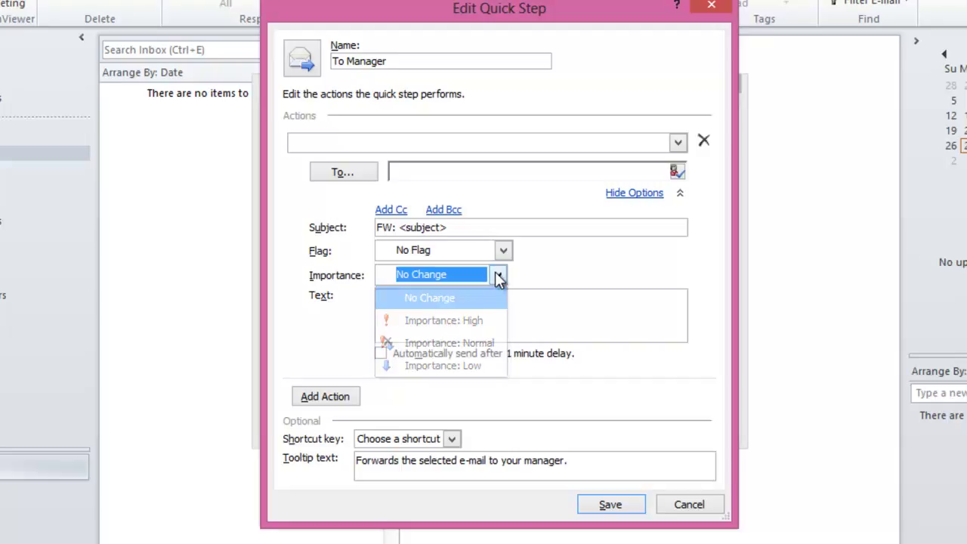
{"action": "left_click", "coordinate": [500, 311]}
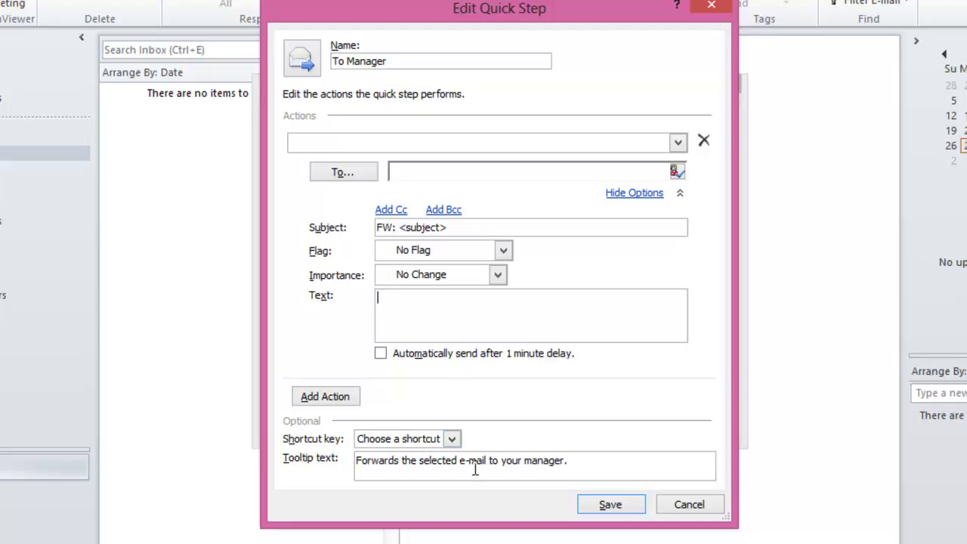
{"action": "left_click", "coordinate": [704, 512]}
Select the Team E-mail quick step and open it in Edit Quick Step.
{"action": "left_click", "coordinate": [340, 188]}
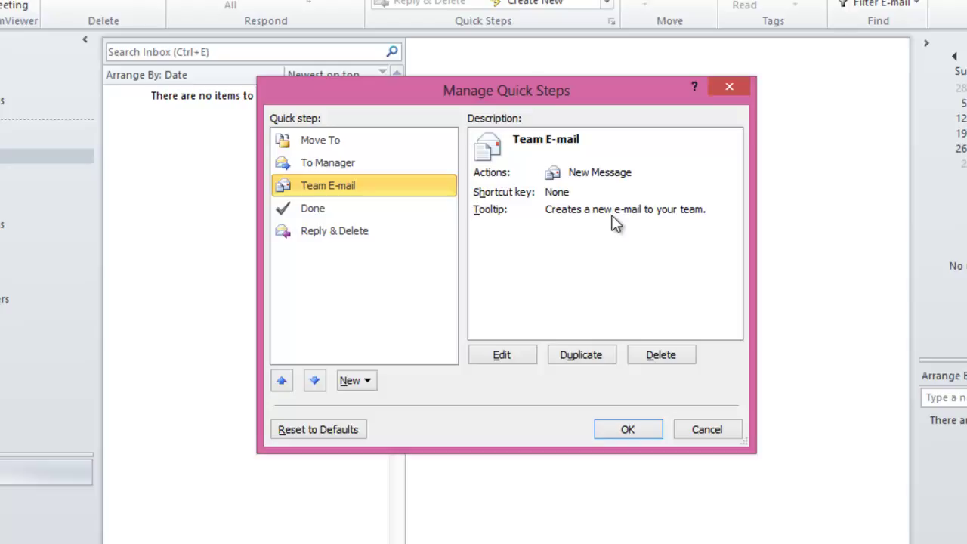
{"action": "left_click", "coordinate": [529, 361]}
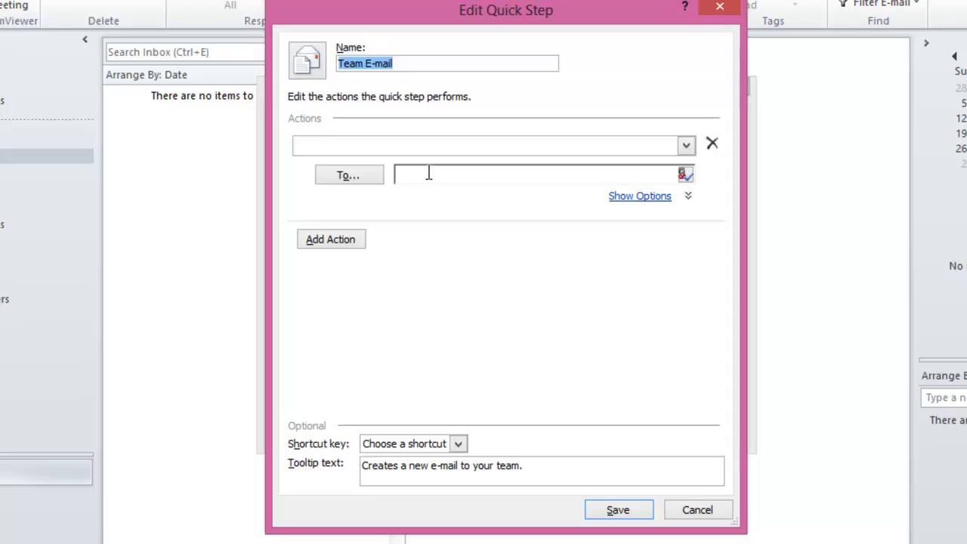
Show Team E-mail's extra message options, then cancel without saving.
{"action": "left_click", "coordinate": [428, 174]}
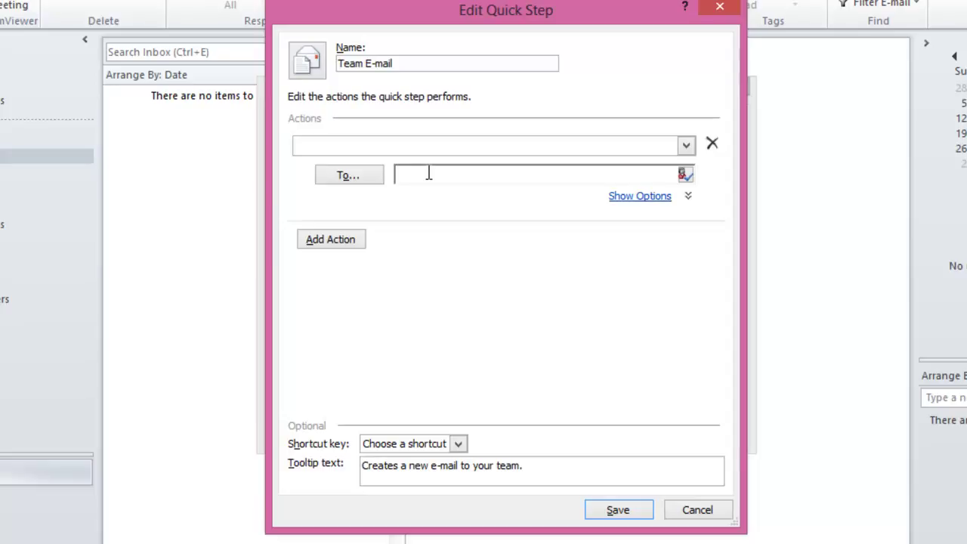
{"action": "left_click", "coordinate": [662, 198]}
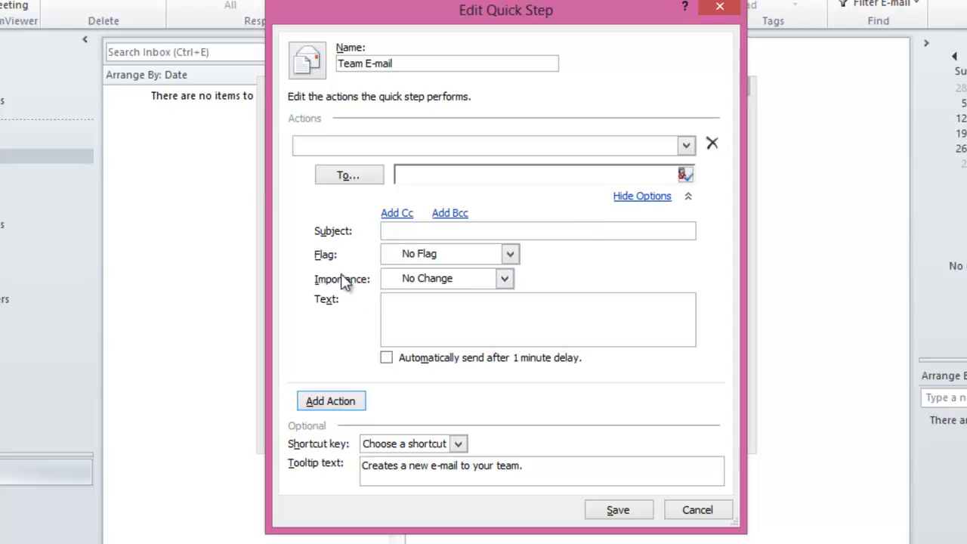
{"action": "left_click", "coordinate": [688, 511]}
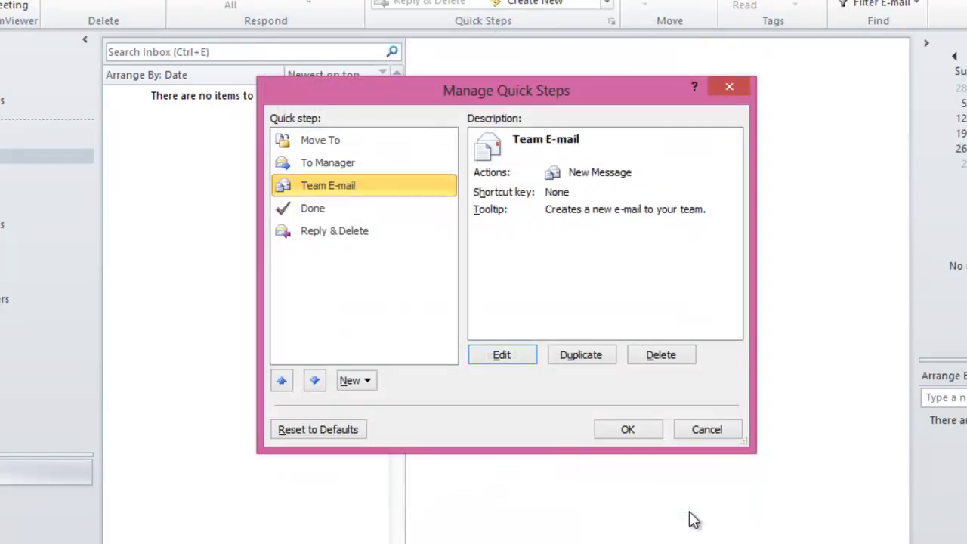
Select the Done quick step to show its details.
{"action": "left_click", "coordinate": [385, 216]}
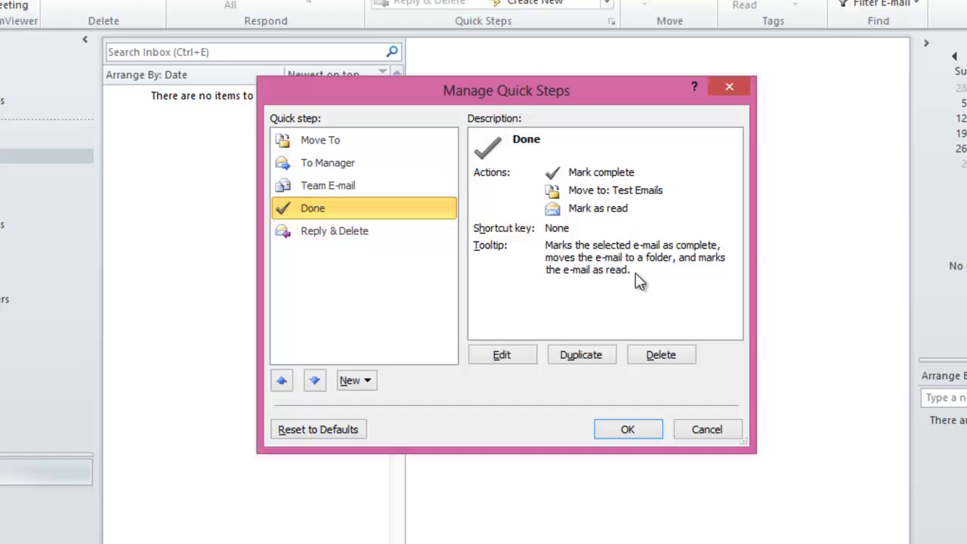
Set the Done step's move destination to Sent Items and save it.
{"action": "left_click", "coordinate": [509, 355]}
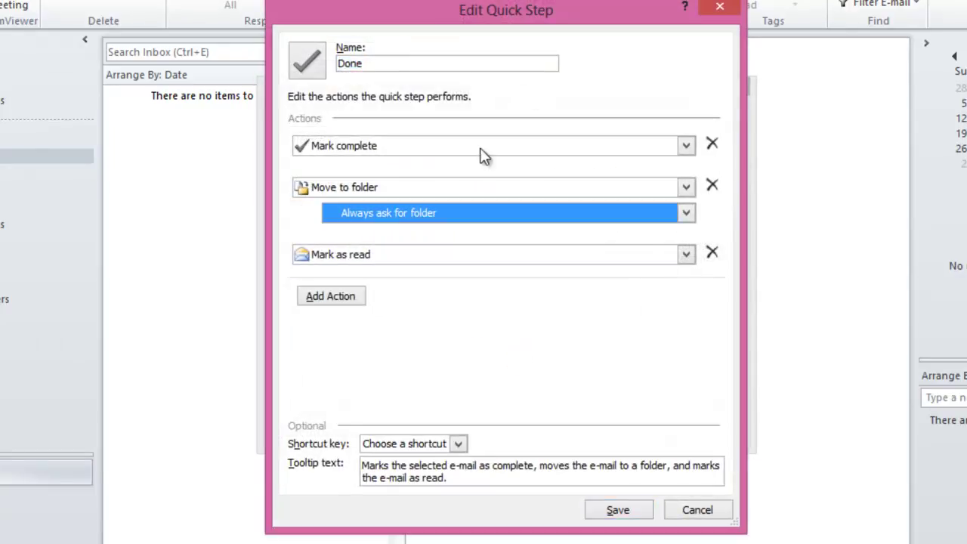
{"action": "left_click", "coordinate": [509, 213]}
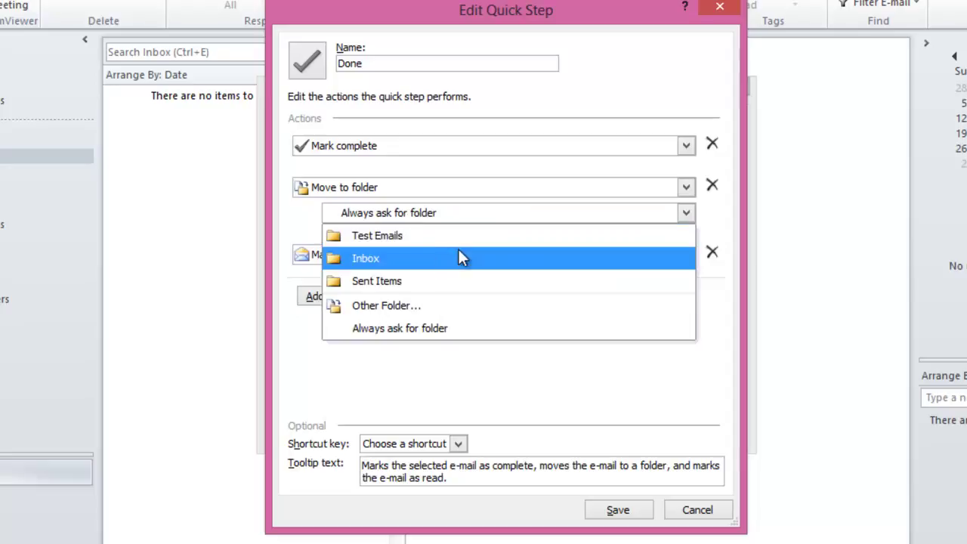
{"action": "left_click", "coordinate": [420, 282]}
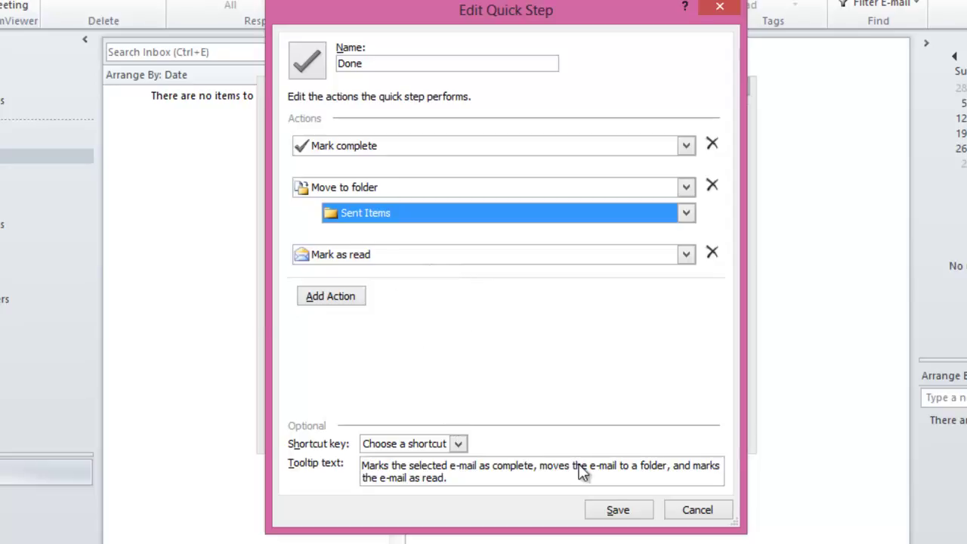
{"action": "left_click", "coordinate": [617, 511]}
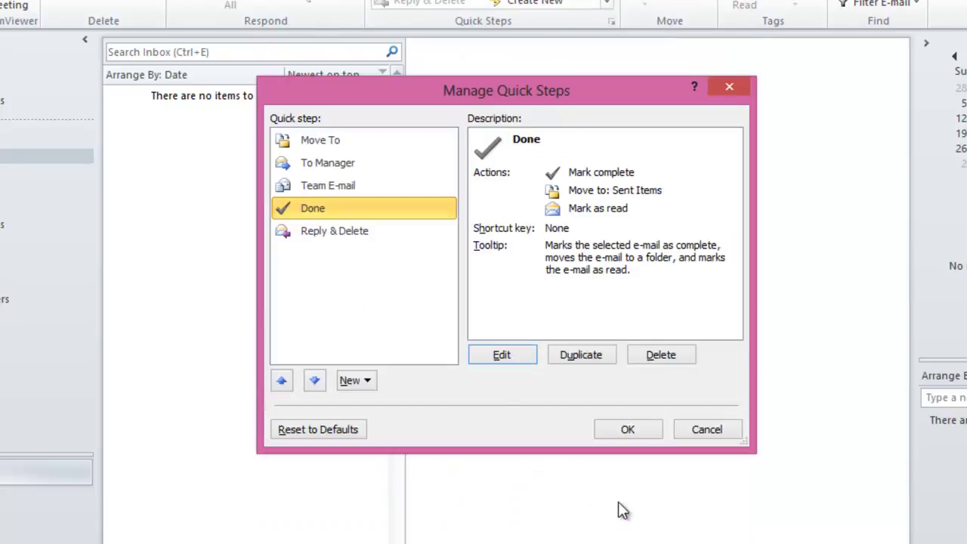
Select the Reply & Delete quick step and view its details.
{"action": "left_click", "coordinate": [382, 235]}
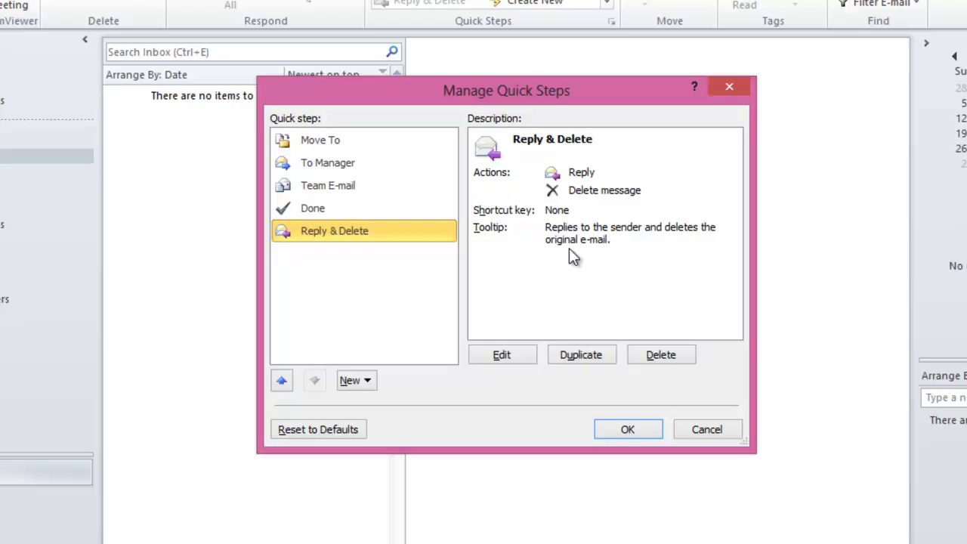
{"action": "left_click", "coordinate": [533, 353]}
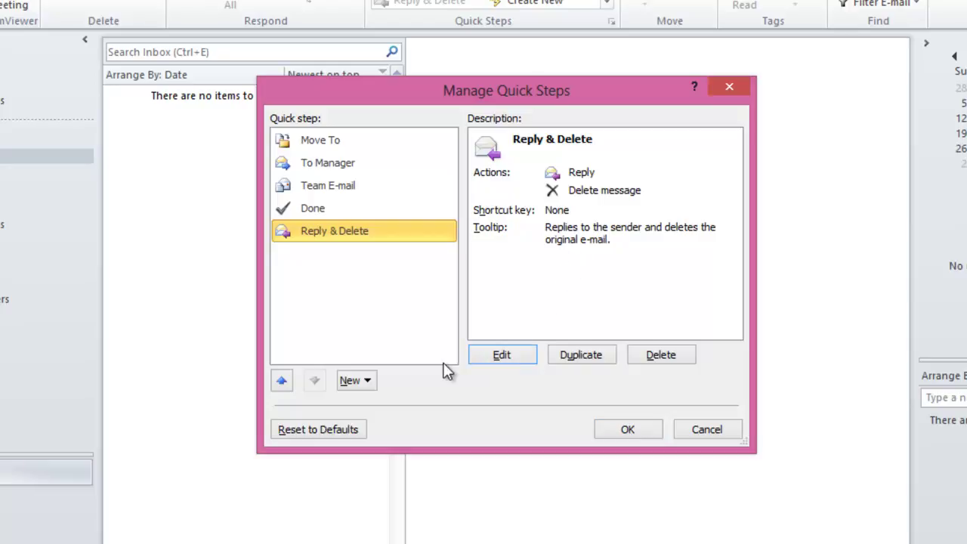
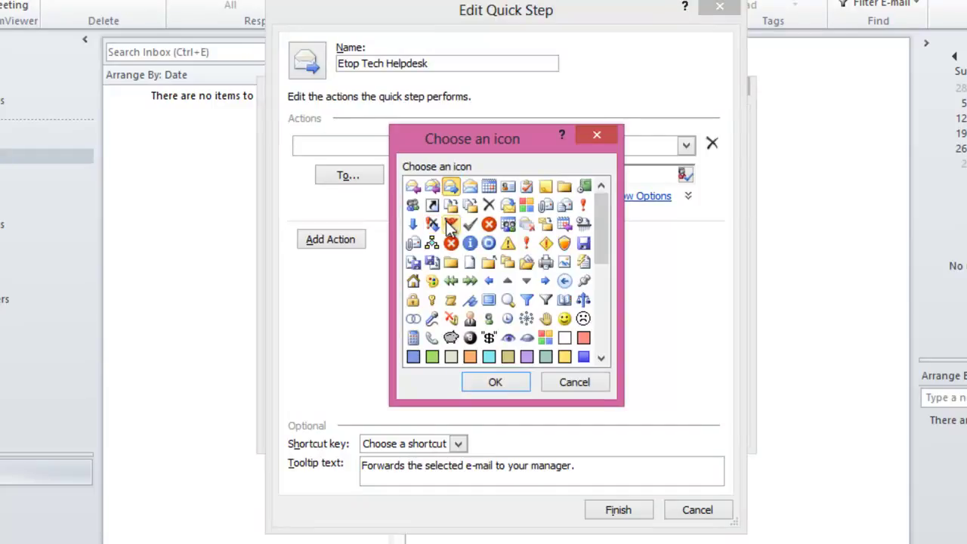
Choose the blue information icon for the Etop Tech Helpdesk step and confirm it.
{"action": "left_click", "coordinate": [470, 244]}
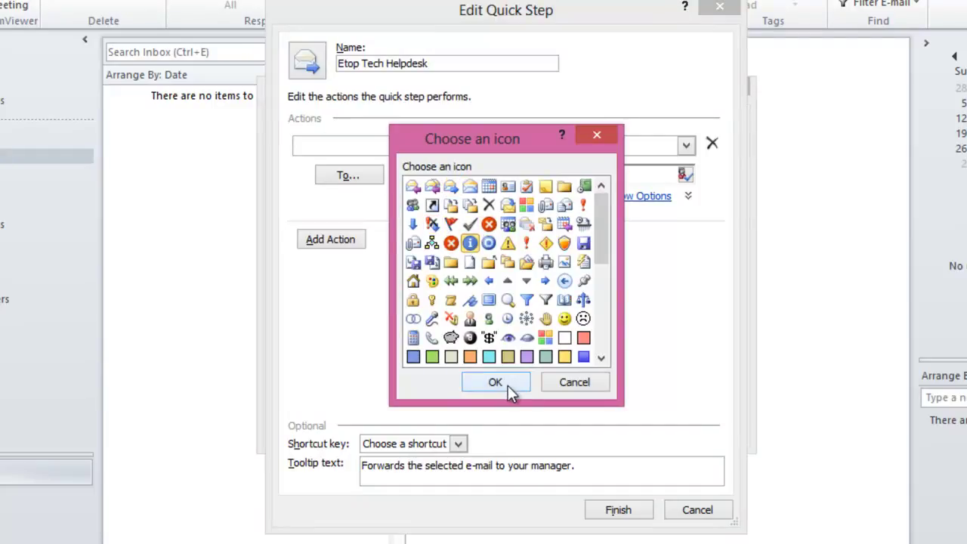
{"action": "left_click", "coordinate": [507, 386]}
{"action": "left_click", "coordinate": [400, 175]}
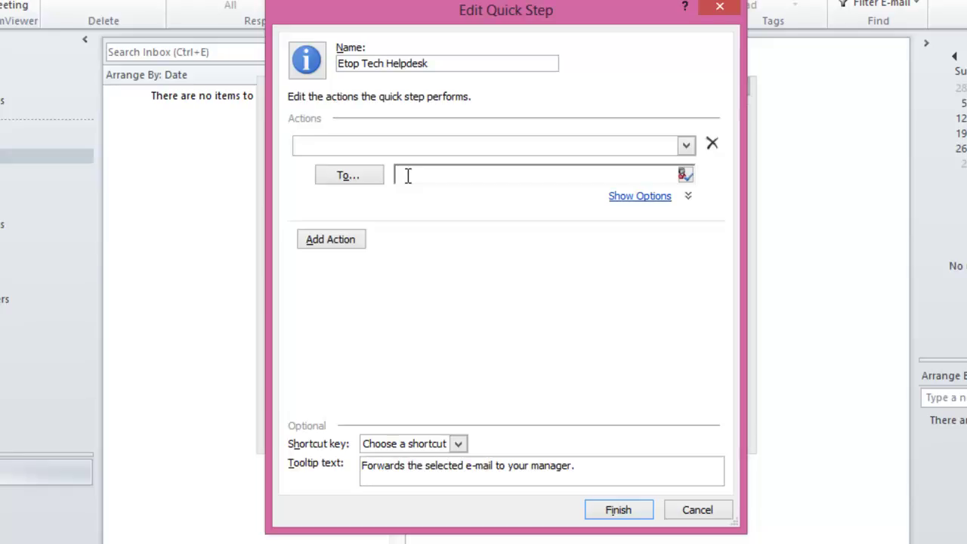
Forward to the helpdesk e-mail address at High importance with note 'Kindly see message and advise if it's safe.'.
{"action": "left_click", "coordinate": [648, 199]}
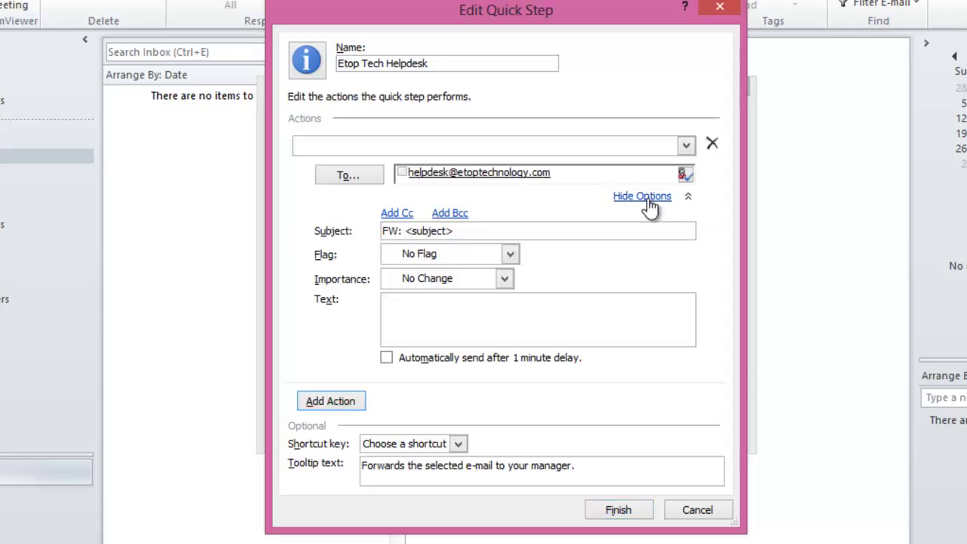
{"action": "left_click", "coordinate": [505, 281]}
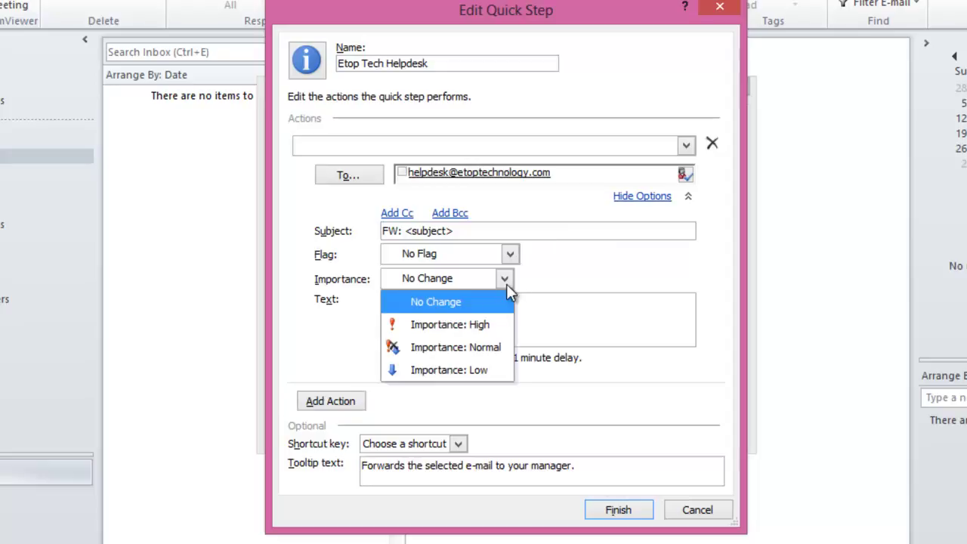
{"action": "left_click", "coordinate": [491, 325]}
{"action": "left_click", "coordinate": [489, 326]}
{"action": "type", "text": "Kind"}
{"action": "type", "text": "ly see message and advise if it's safe."}
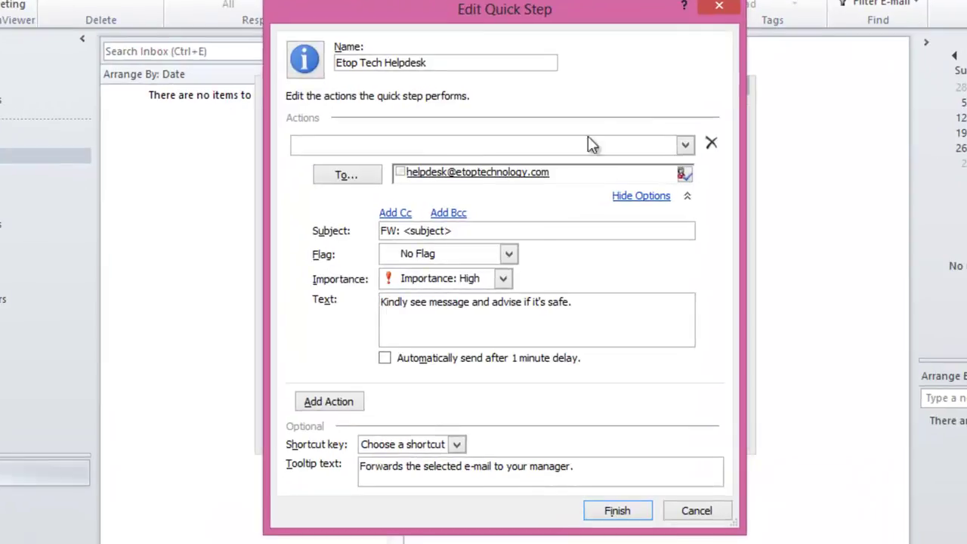
Assign shortcut CTRL+SHIFT+3, end the tooltip with 'etop helpdesk.', and save the step.
{"action": "left_click", "coordinate": [454, 420]}
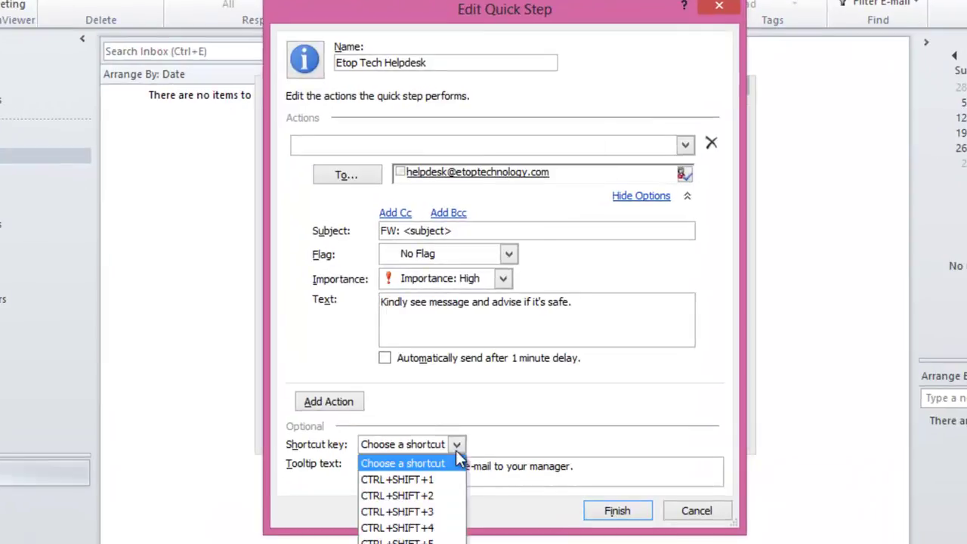
{"action": "left_click", "coordinate": [431, 512]}
{"action": "left_click", "coordinate": [582, 466]}
{"action": "key", "text": "BackSpace"}
{"action": "key", "text": "BackSpace"}
{"action": "key", "text": "BackSpace"}
{"action": "key", "text": "BackSpace"}
{"action": "key", "text": "BackSpace"}
{"action": "key", "text": "BackSpace"}
{"action": "key", "text": "BackSpace"}
{"action": "key", "text": "BackSpace"}
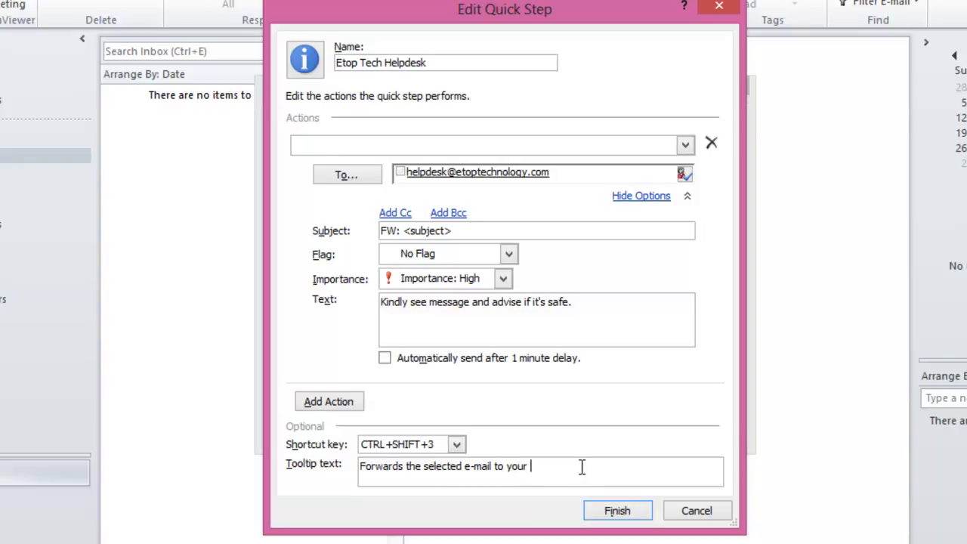
{"action": "key", "text": "BackSpace"}
{"action": "key", "text": "BackSpace"}
{"action": "key", "text": "BackSpace"}
{"action": "key", "text": "BackSpace"}
{"action": "key", "text": "BackSpace"}
{"action": "type", "text": "etop helpdesk."}
{"action": "left_click", "coordinate": [613, 513]}
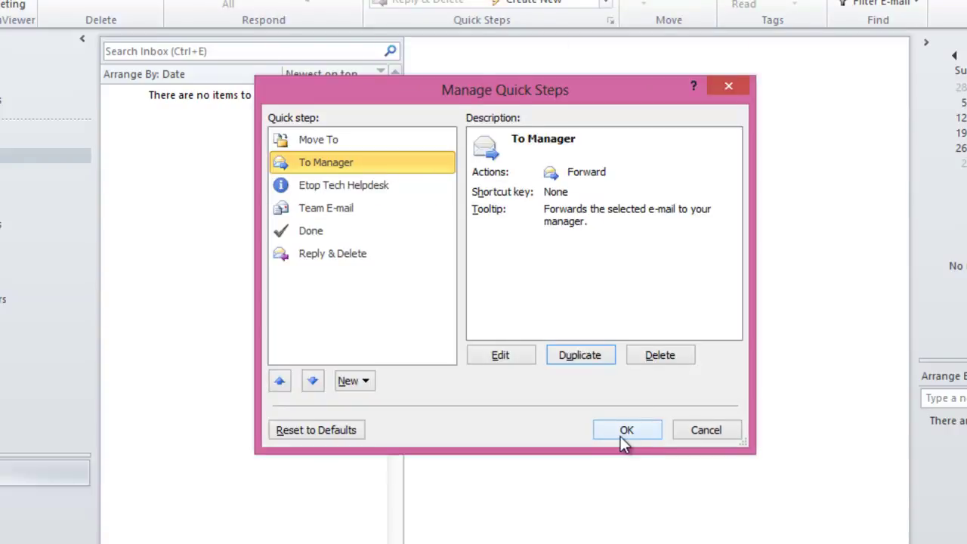
Close Manage Quick Steps with OK and drop down the New quick step type list.
{"action": "left_click", "coordinate": [620, 434]}
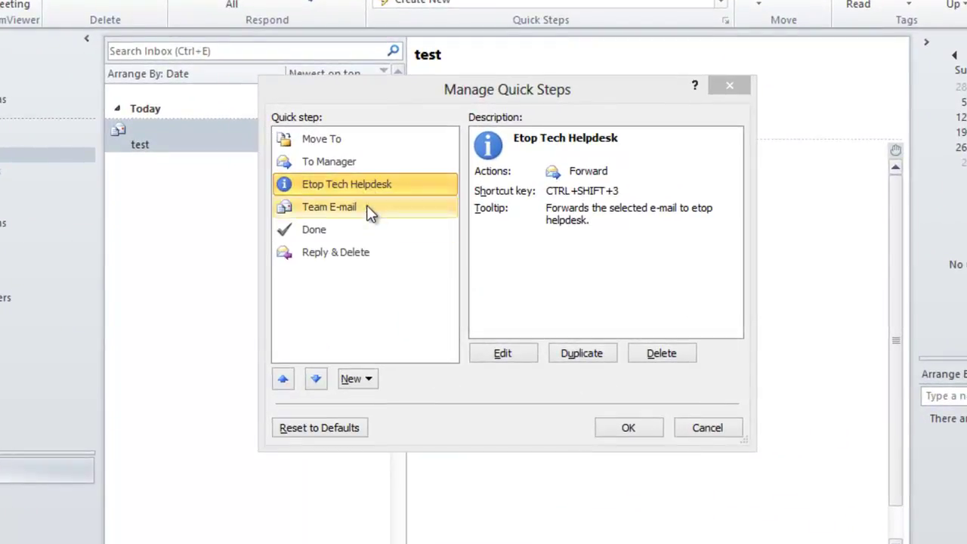
{"action": "left_click", "coordinate": [370, 379]}
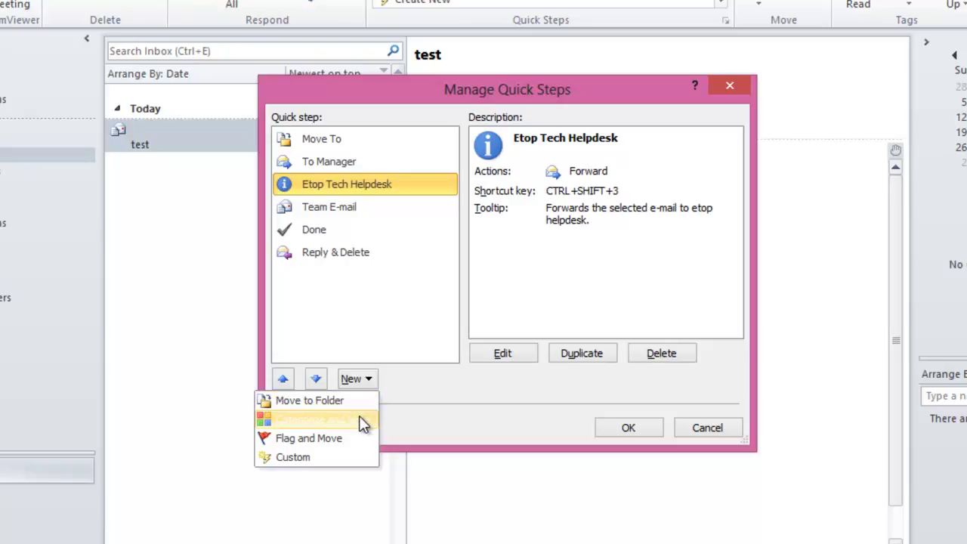
Create a Custom quick step using the Delete message action and save it.
{"action": "left_click", "coordinate": [351, 461]}
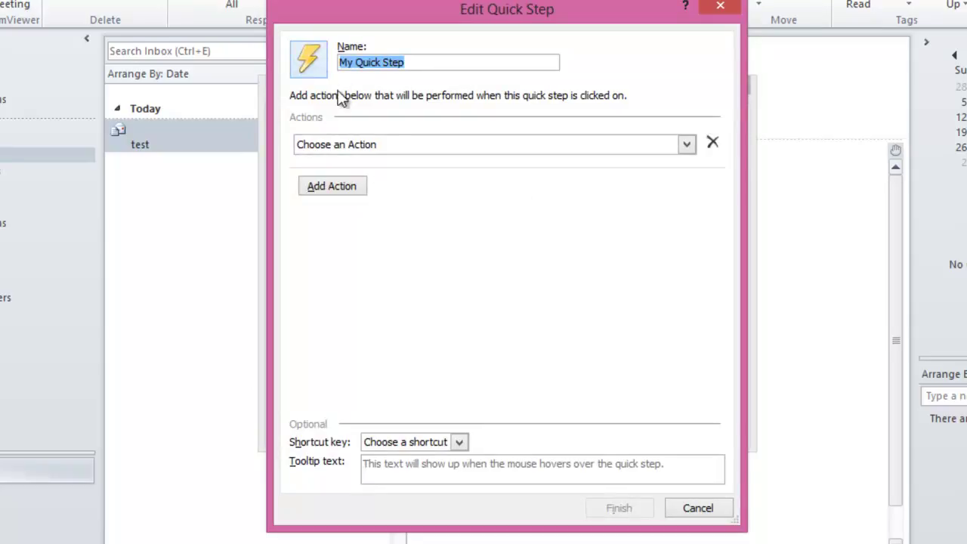
{"action": "left_click", "coordinate": [404, 146]}
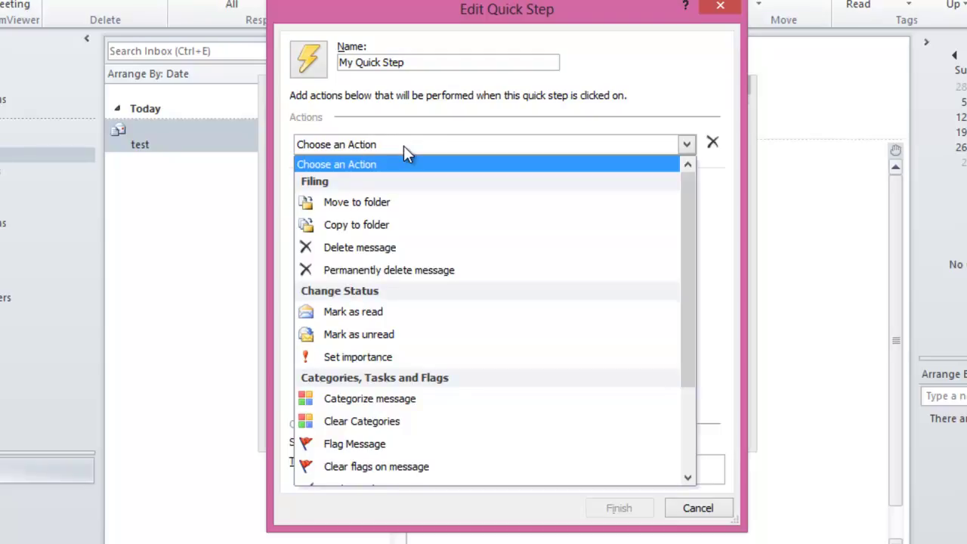
{"action": "left_click", "coordinate": [395, 247]}
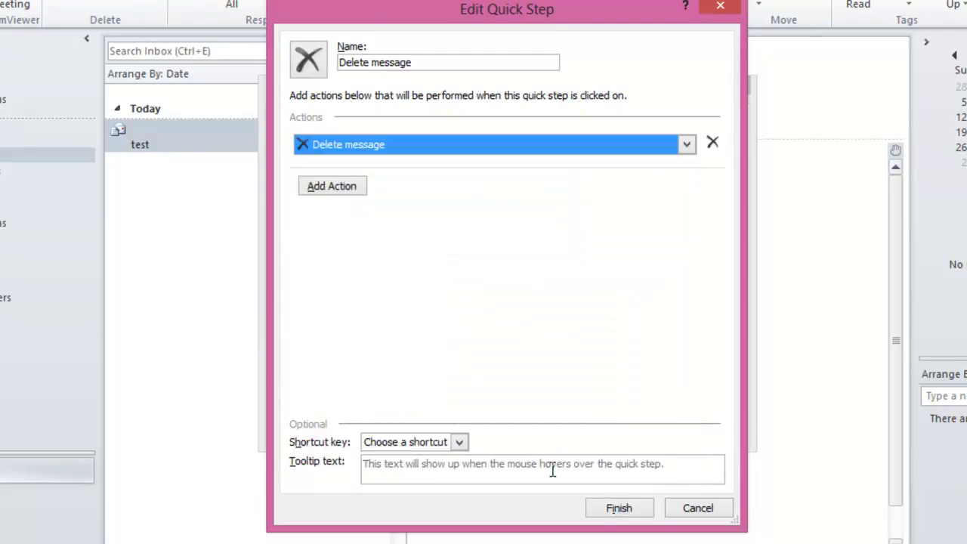
{"action": "left_click", "coordinate": [632, 511]}
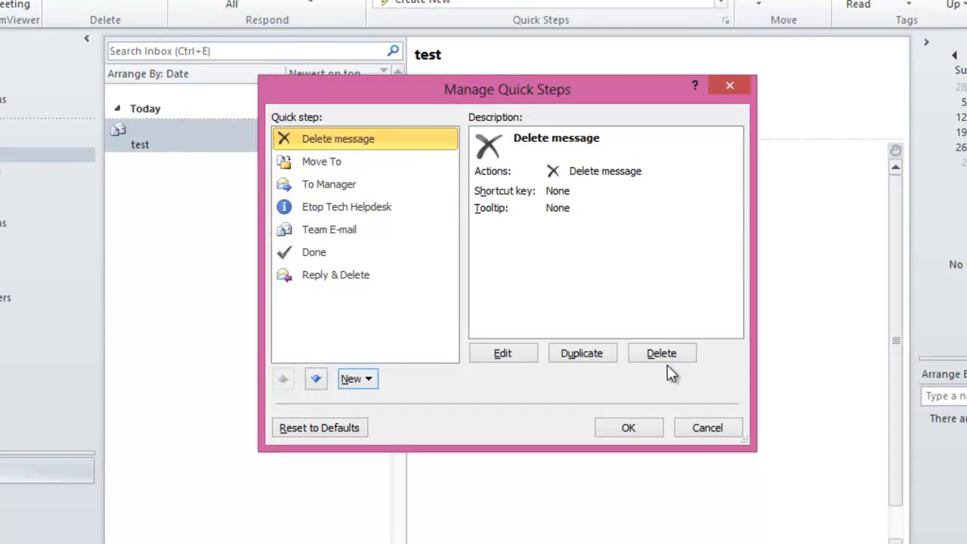
Move the test email with the Move To quick step and view the Test Emails folder.
{"action": "left_click", "coordinate": [652, 426]}
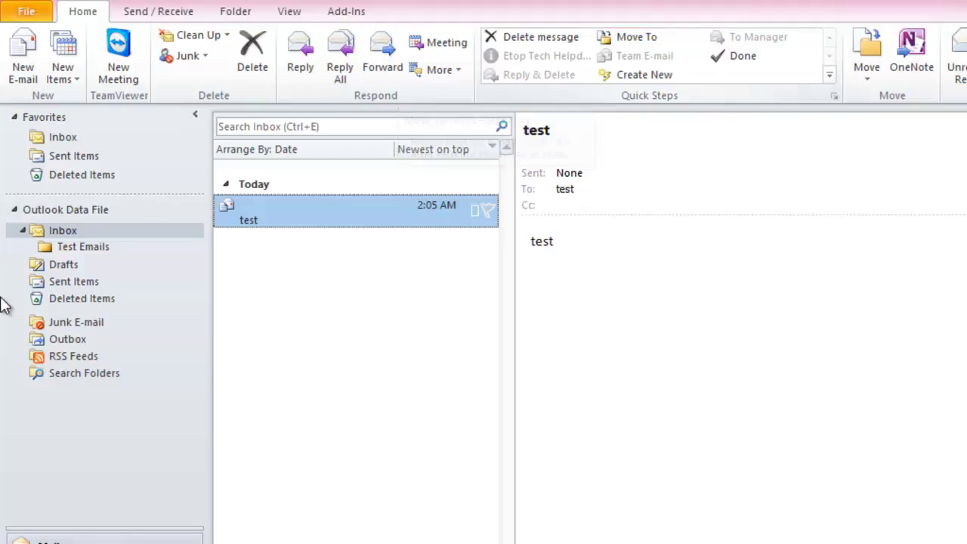
{"action": "left_click", "coordinate": [640, 40]}
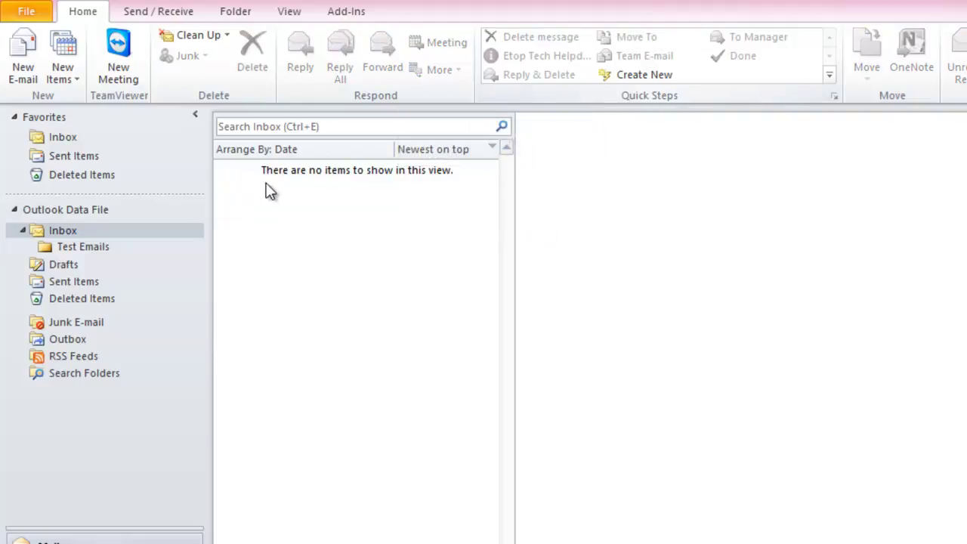
{"action": "left_click", "coordinate": [81, 249]}
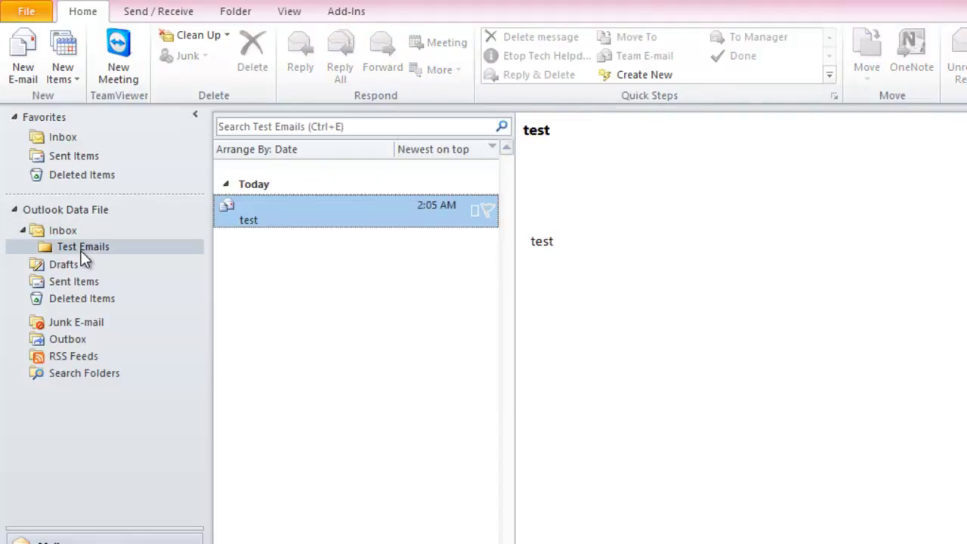